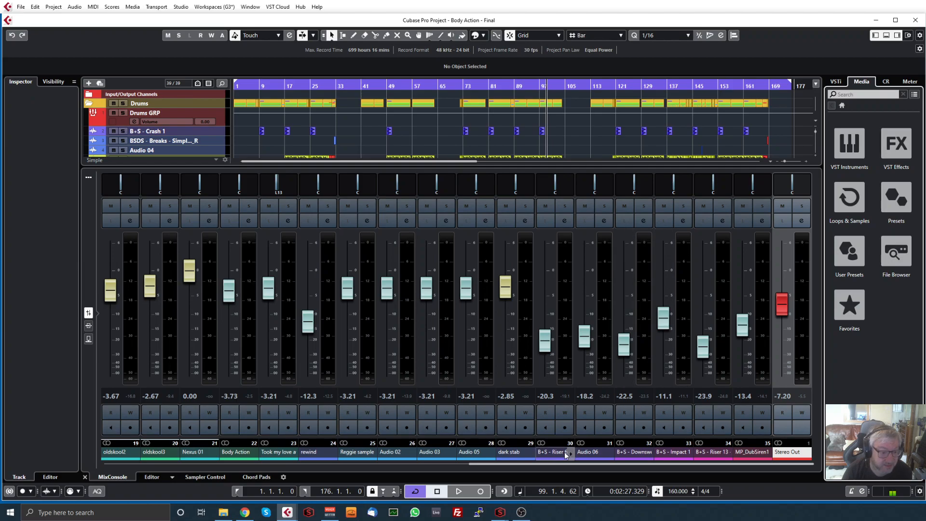
Open the Stereo Out channel settings and its TB_Morphit_v1 insert, placing the plug-in window clear of the insert list
left_click_drag(570, 465, 607, 466)
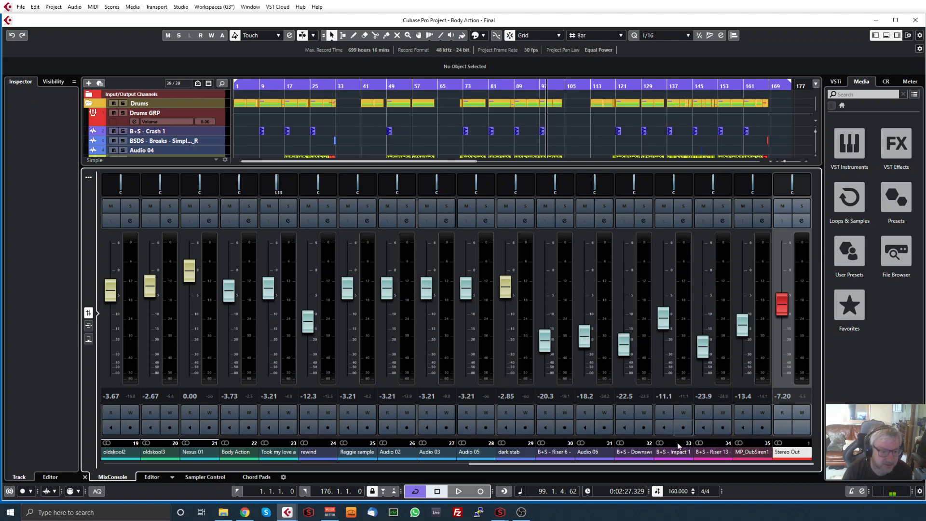
left_click_drag(679, 465, 704, 468)
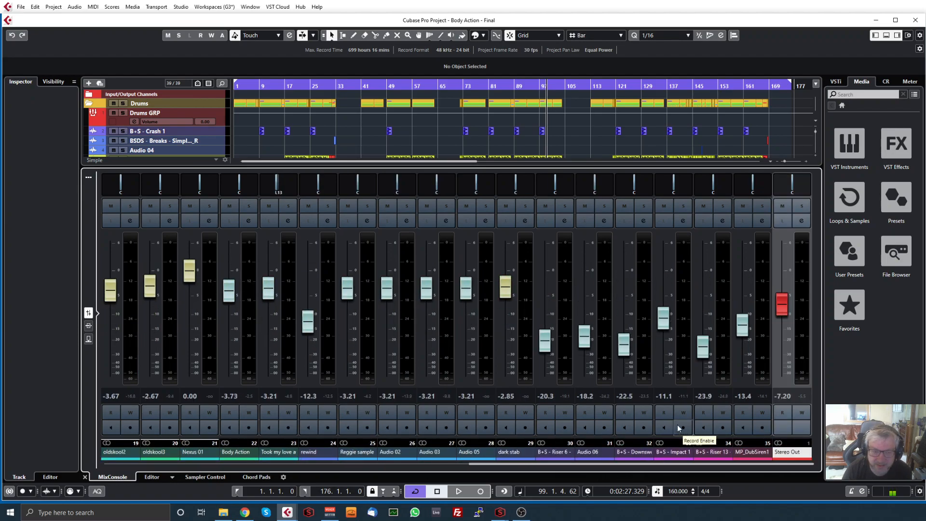
left_click(802, 221)
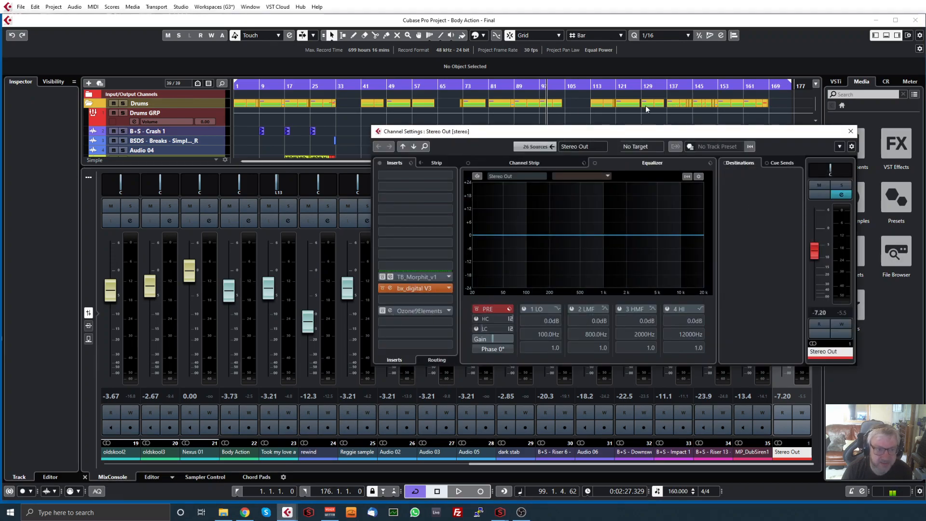
left_click_drag(674, 129, 580, 116)
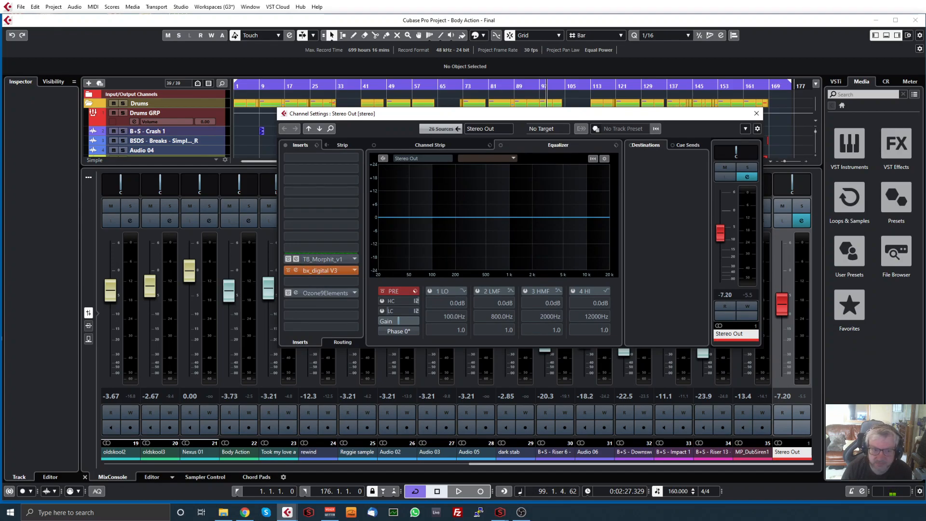
left_click_drag(634, 181, 585, 152)
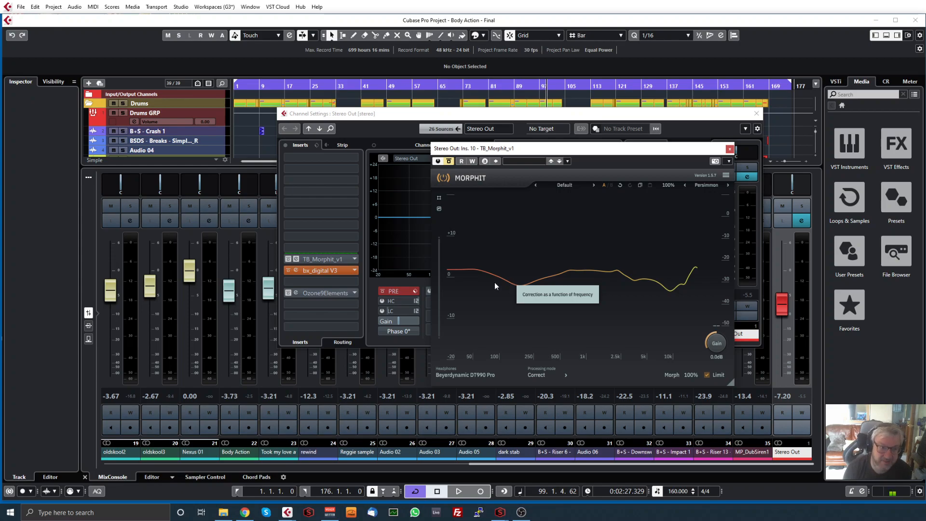
left_click_drag(637, 149, 784, 128)
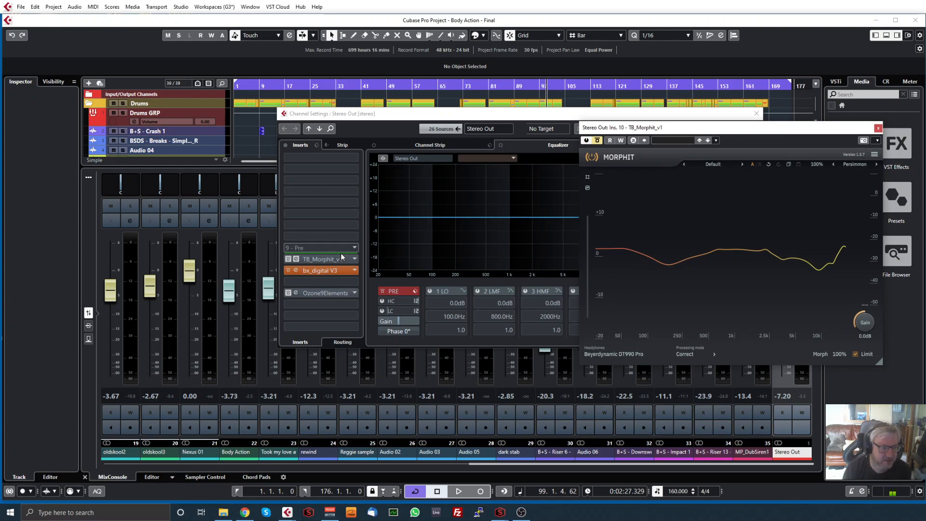
Play the track from bar 81, compare the sound with the Morphit bypass off and on, and close the plug-in
left_click(501, 87)
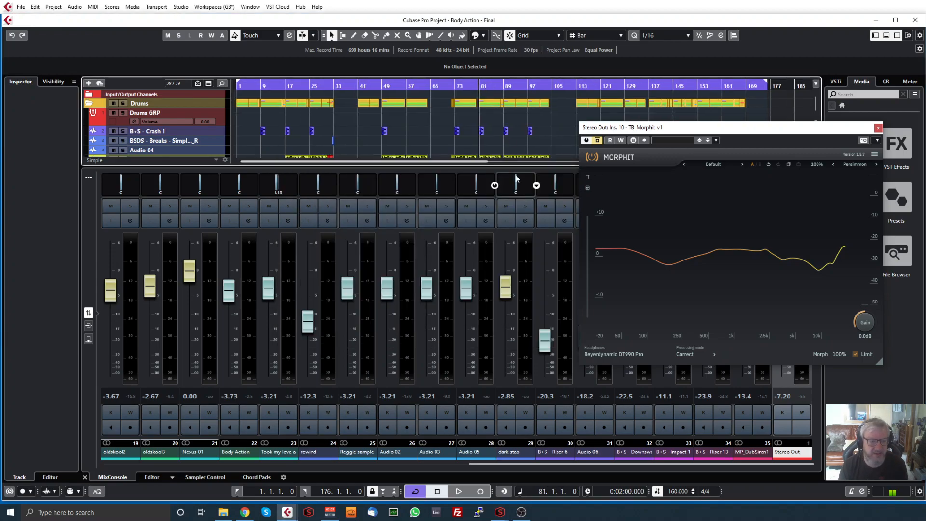
key("space")
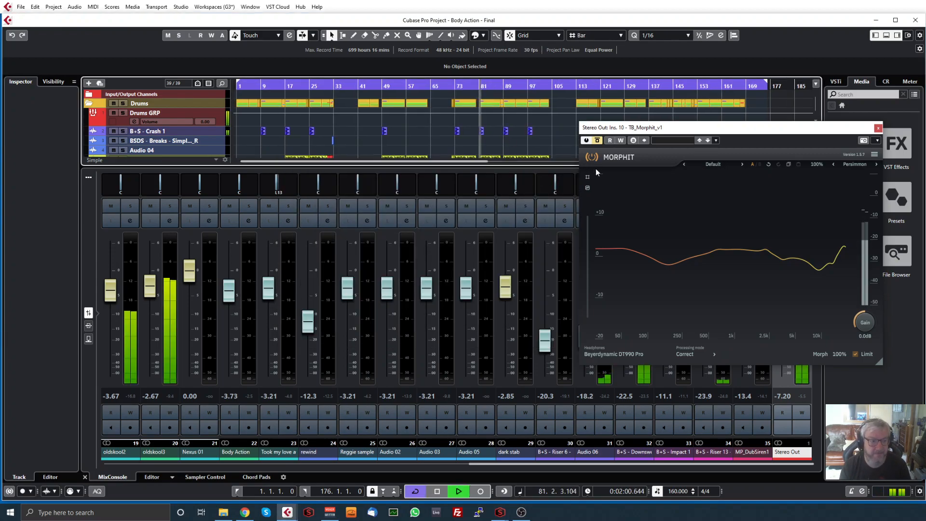
left_click(597, 140)
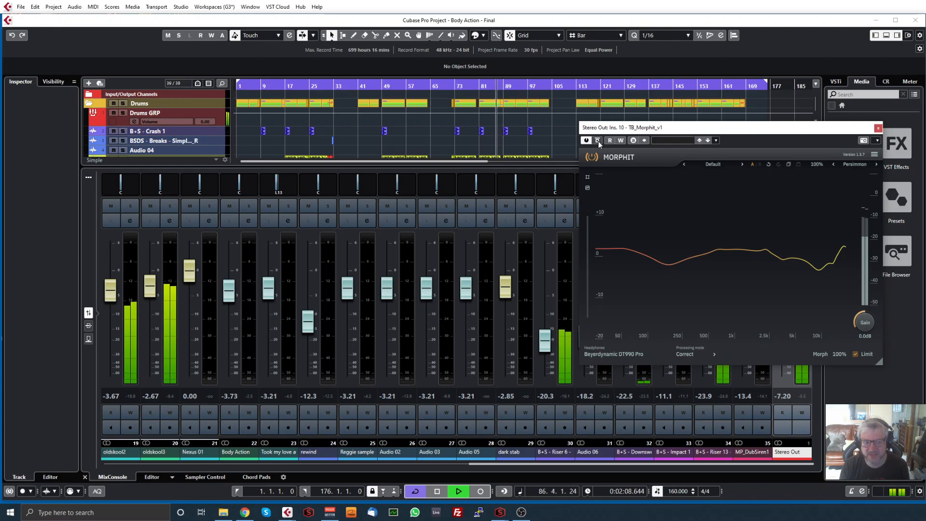
left_click(597, 140)
key("space")
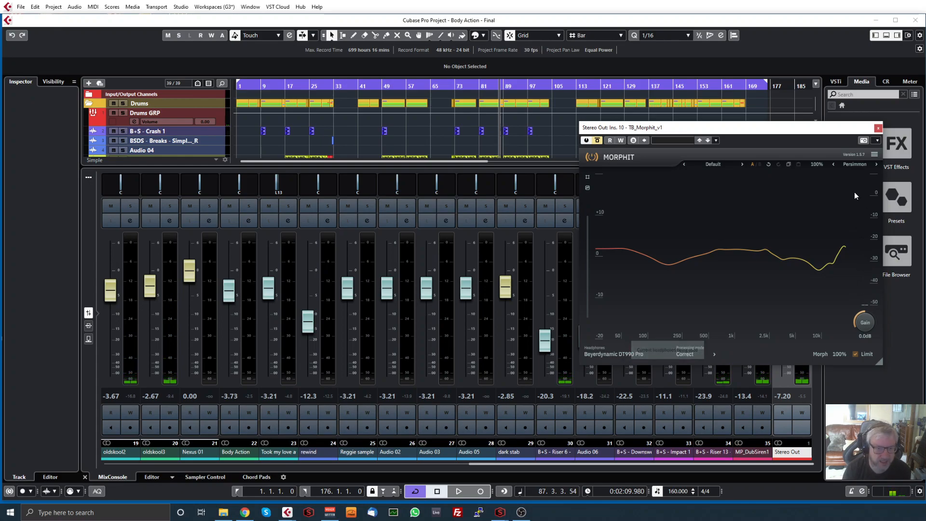
left_click(878, 127)
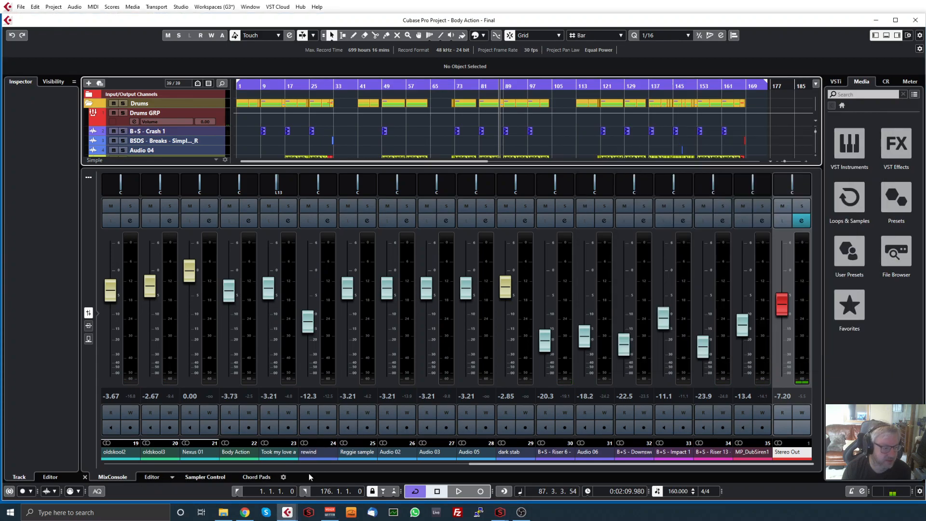
Enlarge the track area and examine the channel EQ of the Simple Amiga Amen, CM6 Variations and SoulPride break tracks
left_click_drag(452, 166, 452, 283)
left_click(116, 172)
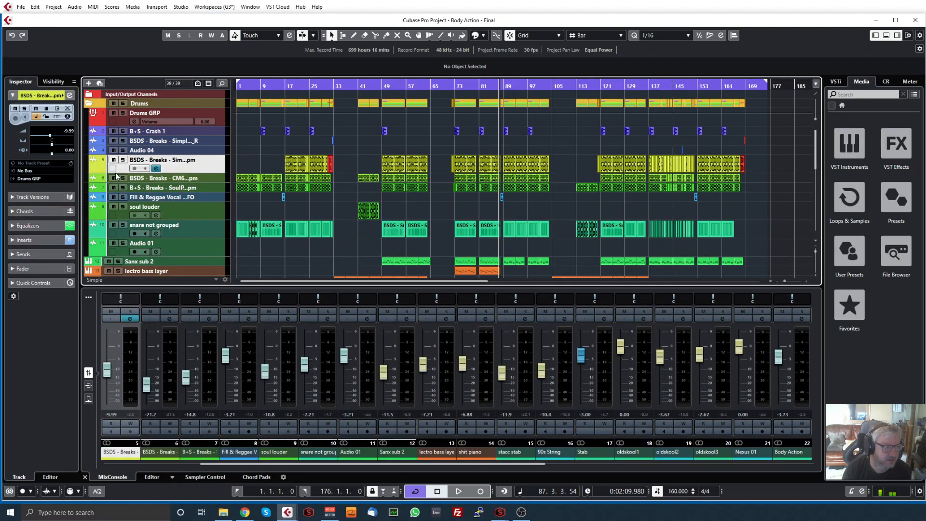
left_click(69, 96)
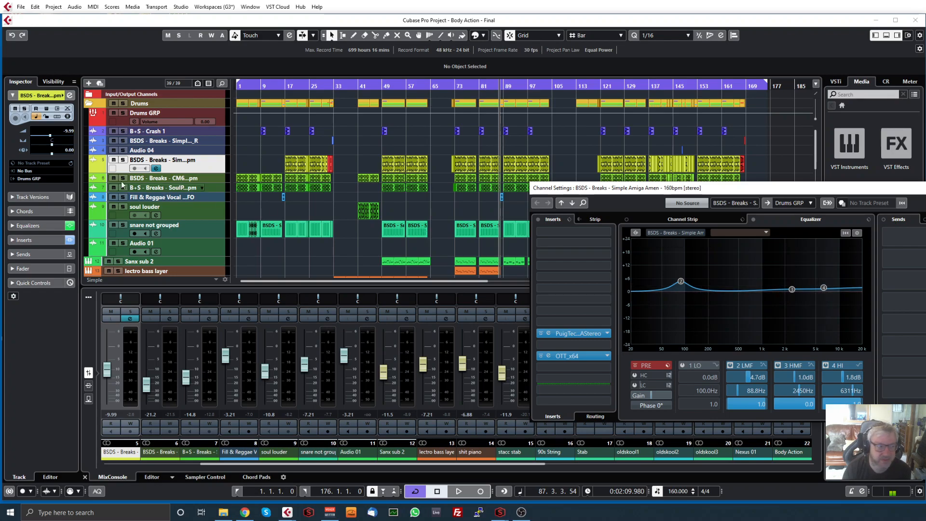
left_click(219, 178)
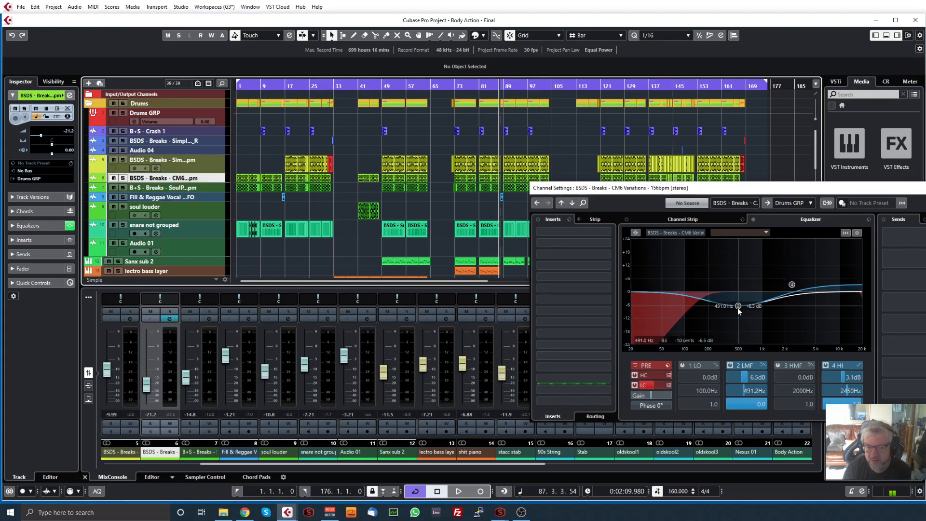
left_click(219, 187)
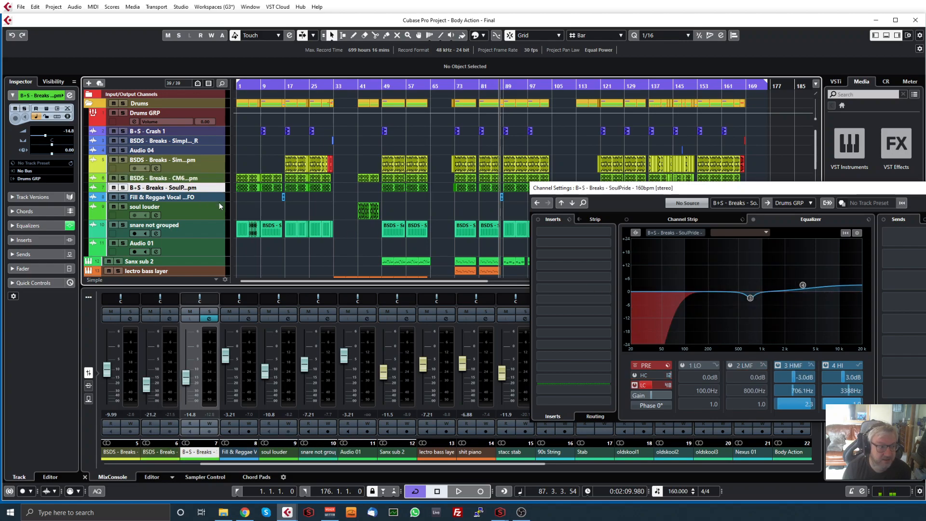
left_click(218, 199)
left_click(218, 168)
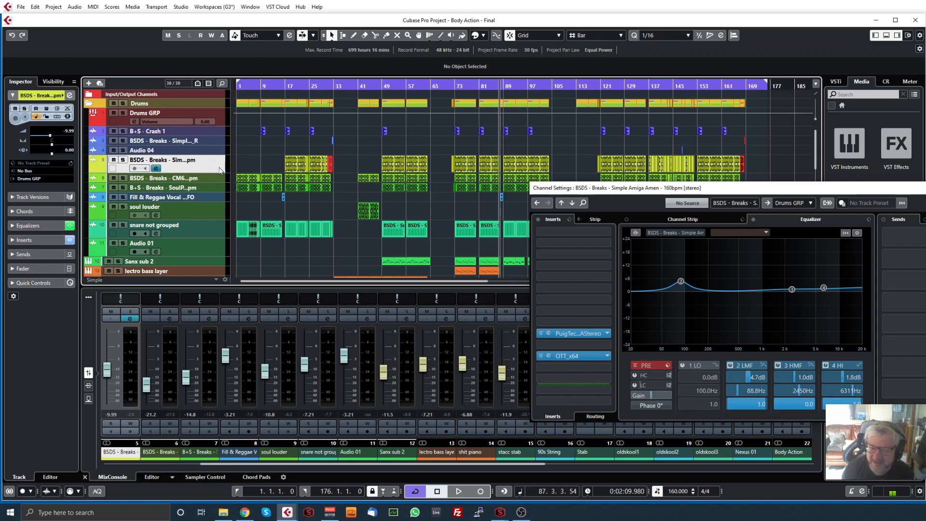
left_click(925, 188)
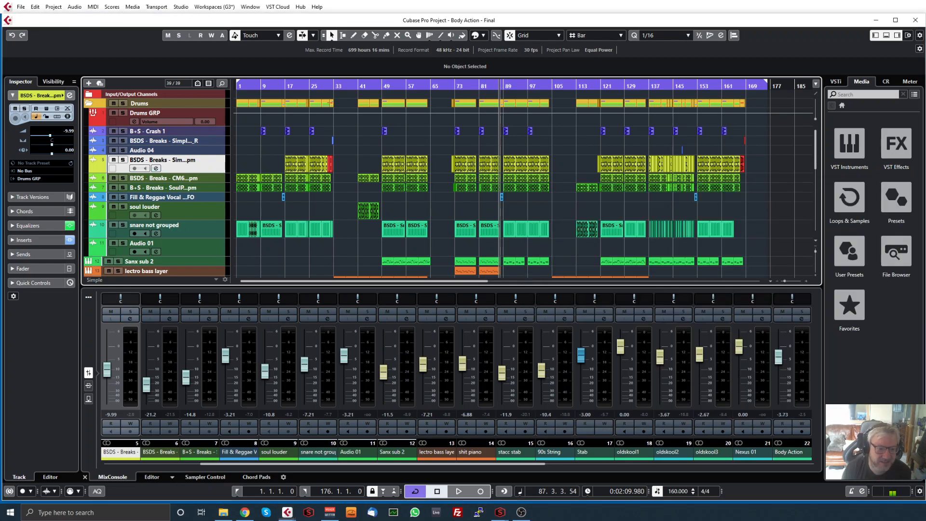
Enlarge the mixer and open the bx_digital V3 insert on the Stereo Out channel with its whole interface in view
left_click_drag(647, 287, 537, 129)
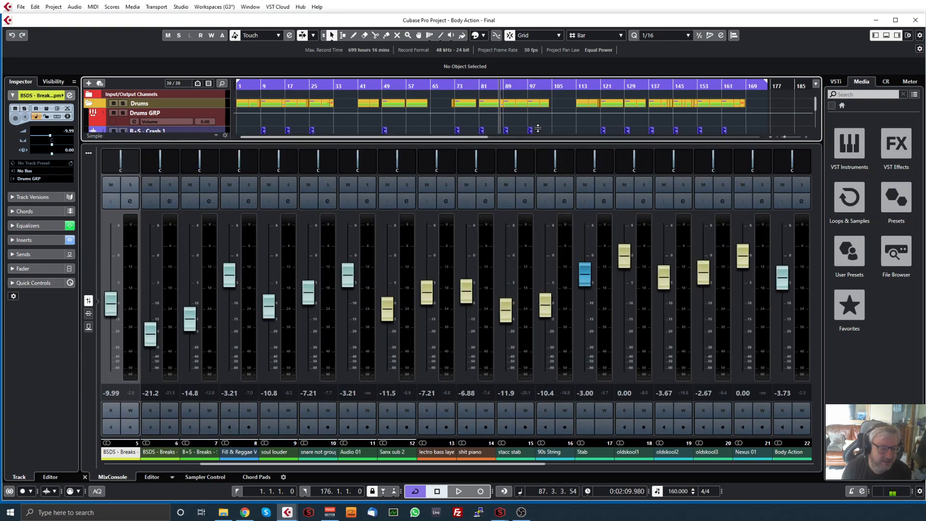
left_click_drag(528, 463, 798, 474)
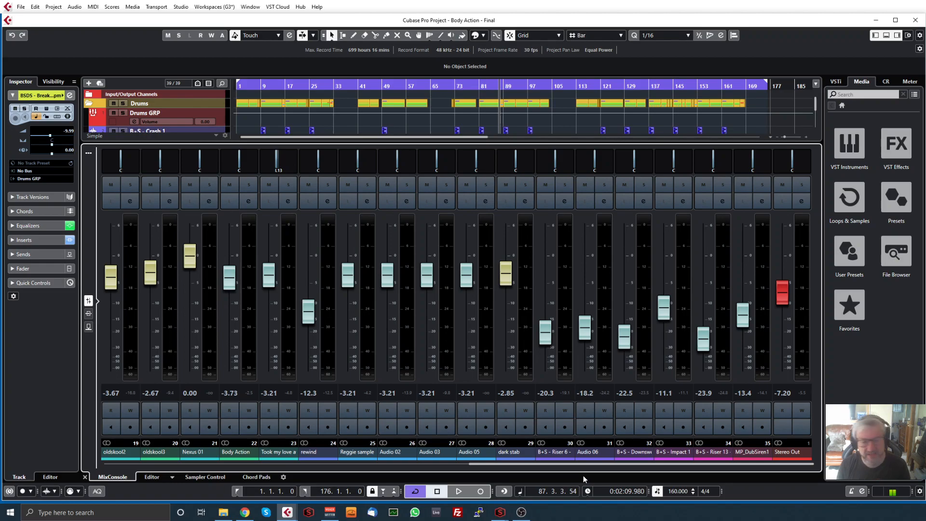
left_click(801, 201)
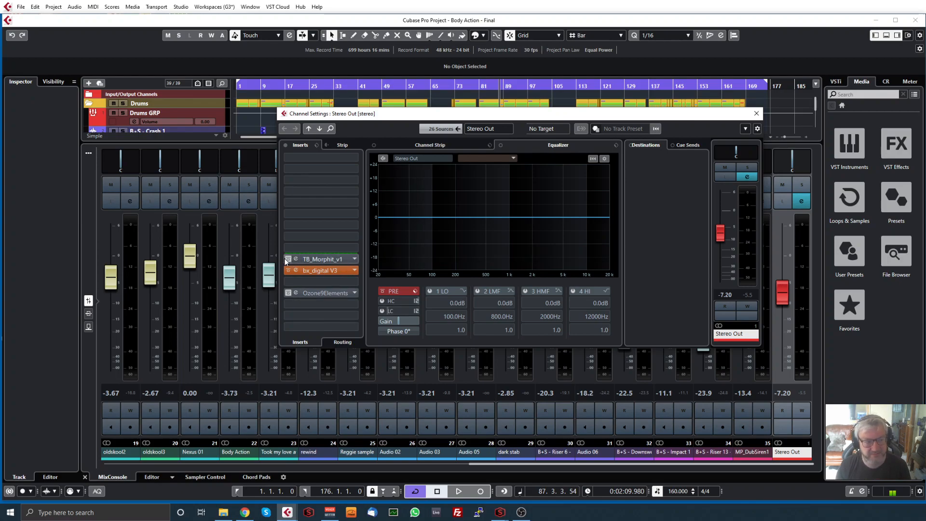
left_click(330, 272)
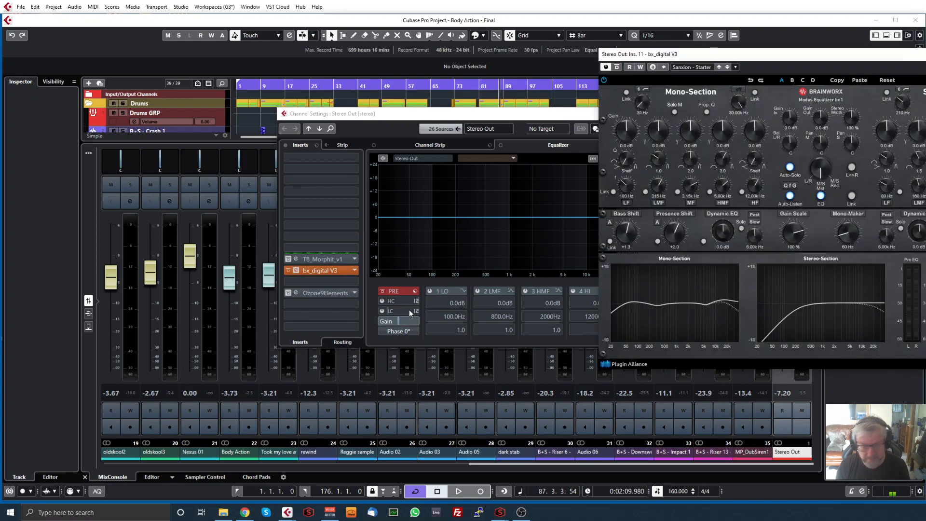
left_click_drag(795, 58, 626, 58)
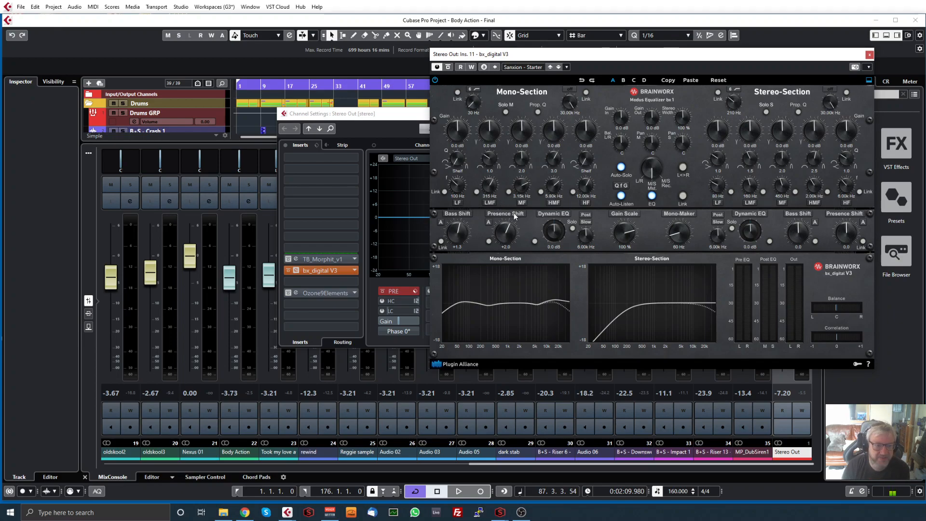
Try different Bass Shift amounts in the mono section of bx_digital V3 and set it to +2.0
scroll(457, 235, "down", 10)
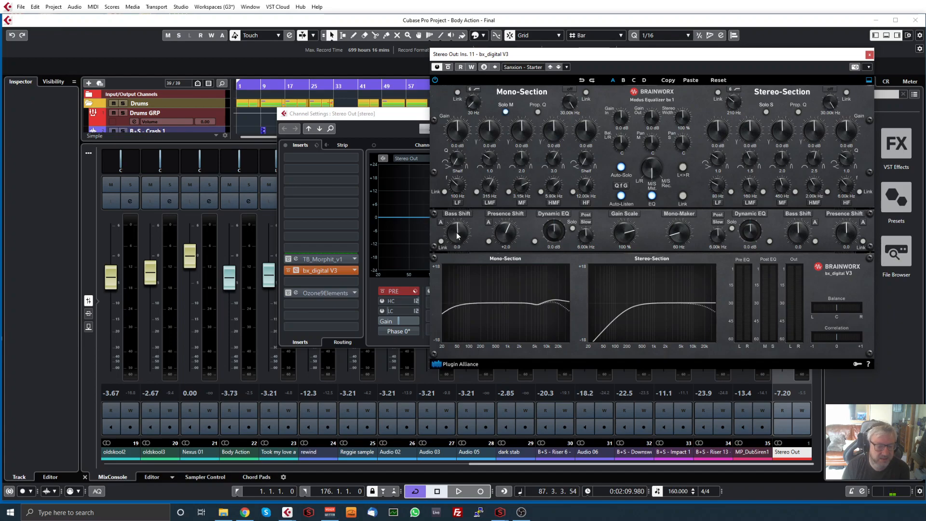
scroll(459, 238, "up", 3)
scroll(459, 237, "up", 10)
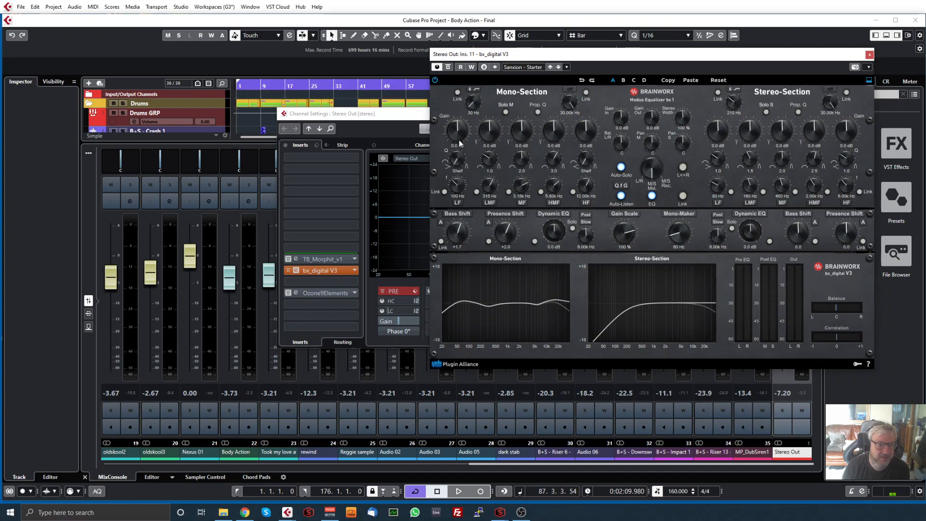
left_click_drag(460, 233, 461, 234)
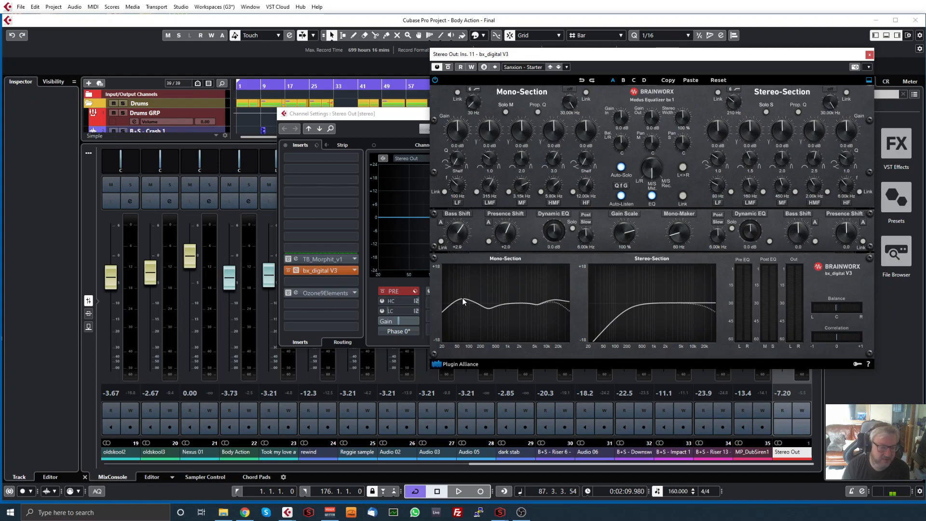
left_click_drag(458, 235, 456, 236)
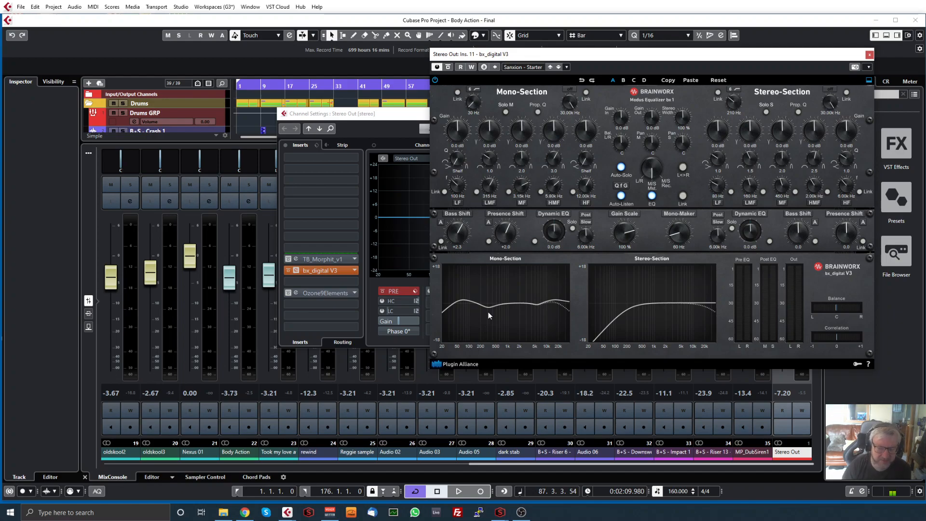
left_click_drag(456, 230, 459, 242)
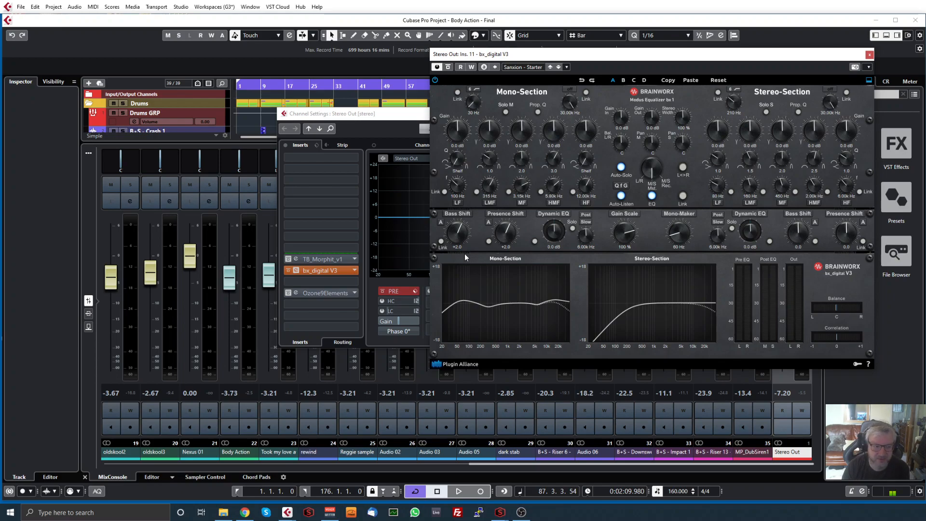
Try stronger Presence Shift amounts in the mono section of bx_digital V3 and set it to +1.7
left_click_drag(509, 235, 499, 223)
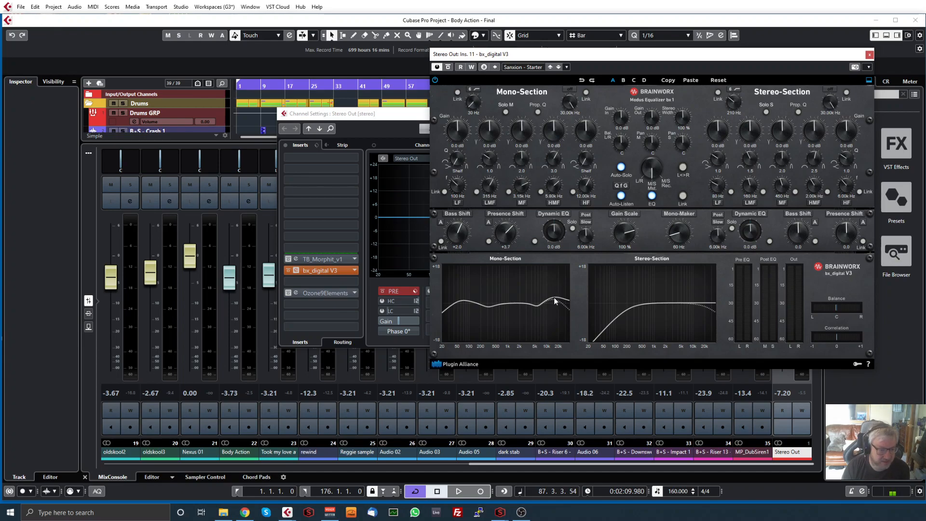
left_click_drag(506, 233, 507, 248)
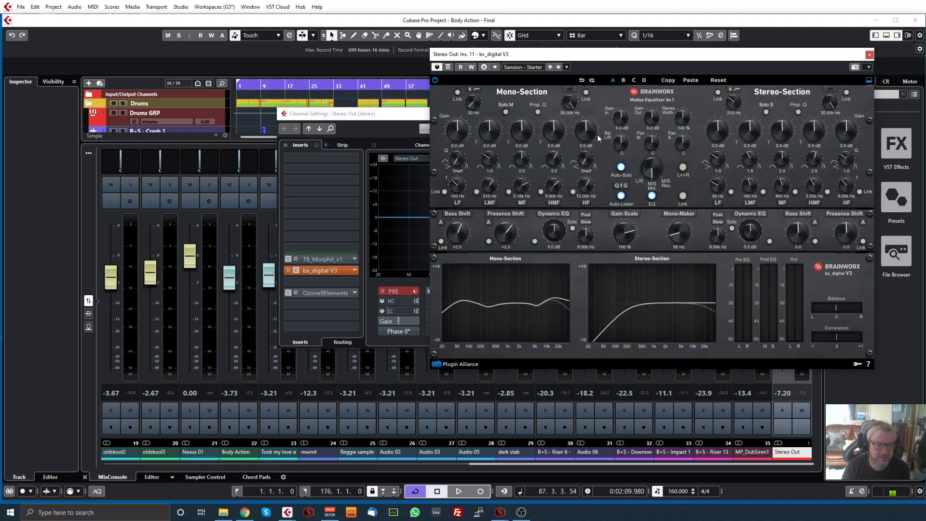
left_click_drag(512, 235, 509, 237)
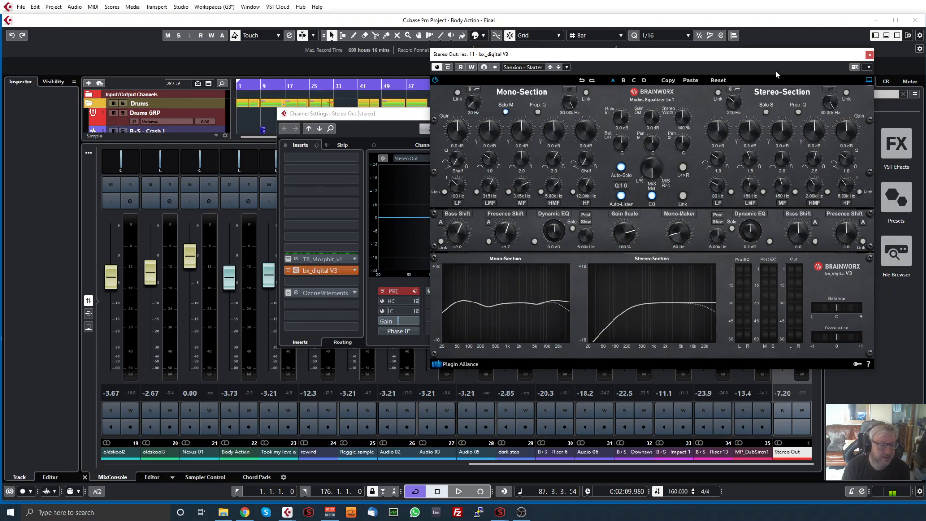
Move the plug-in and channel windows apart, then close bx_digital V3 and the Stereo Out channel settings
left_click_drag(615, 57, 643, 72)
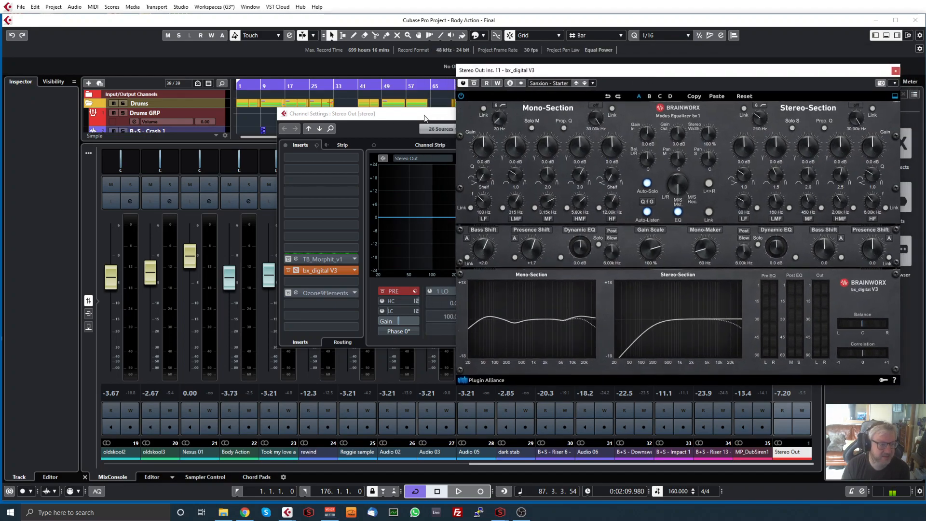
left_click_drag(407, 117, 235, 148)
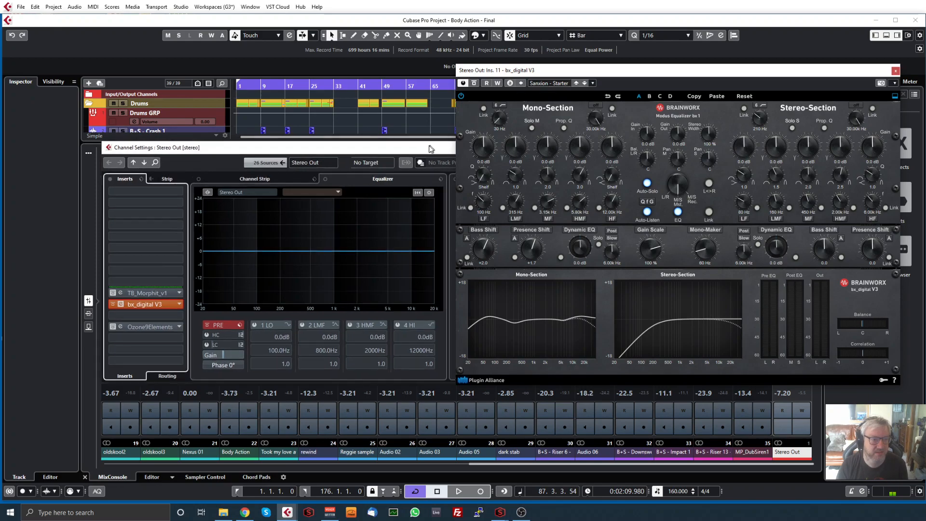
left_click(896, 71)
left_click(592, 146)
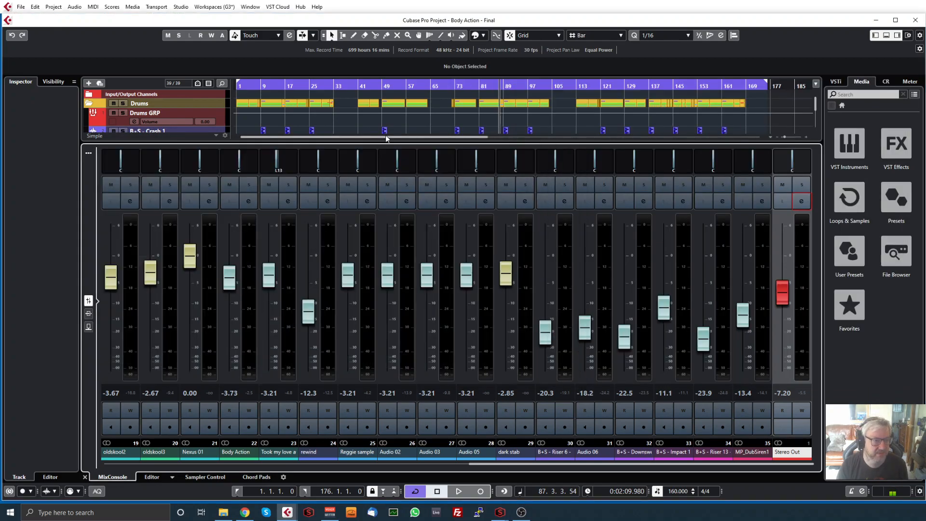
Enlarge the track area and set the loop range from bar 49 to bar 57
left_click_drag(427, 143, 422, 282)
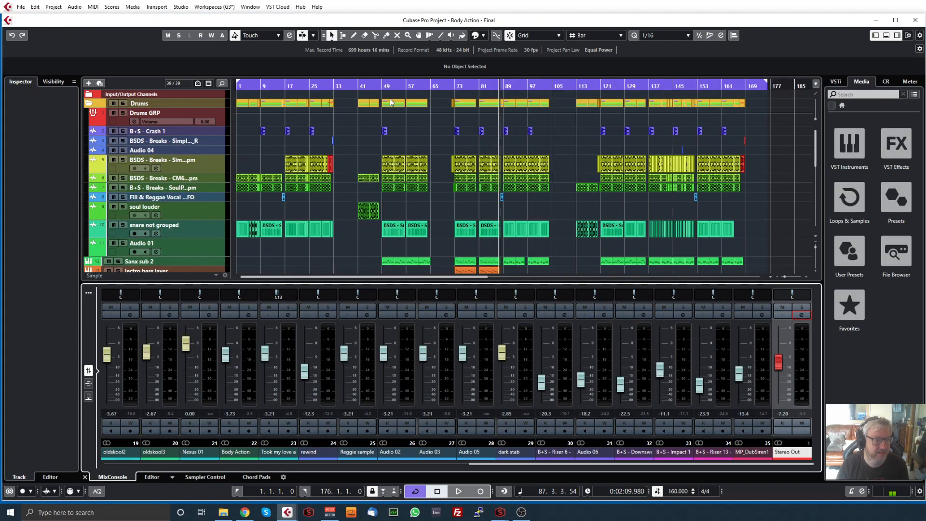
left_click_drag(383, 90, 406, 90)
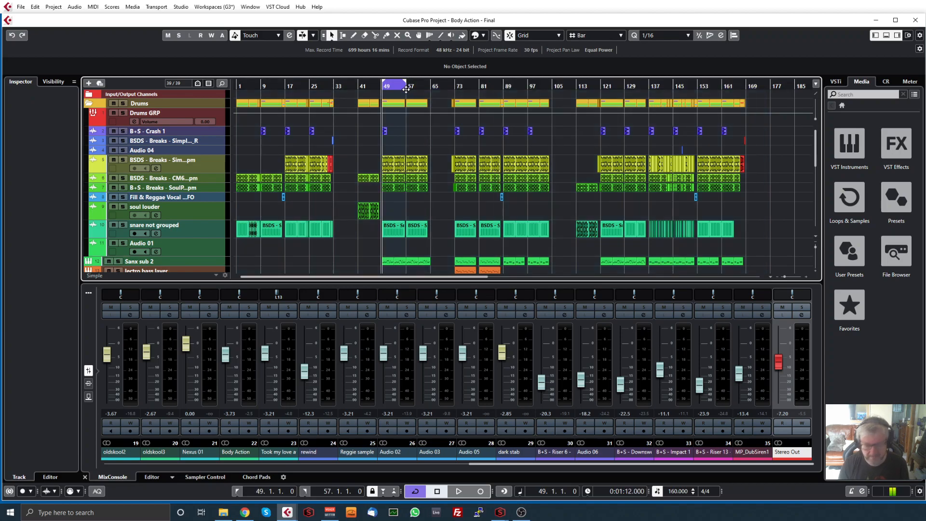
Play the loop and open bx_digital V3 from the Stereo Out channel's inserts
key("space")
scroll(376, 181, "down", 5)
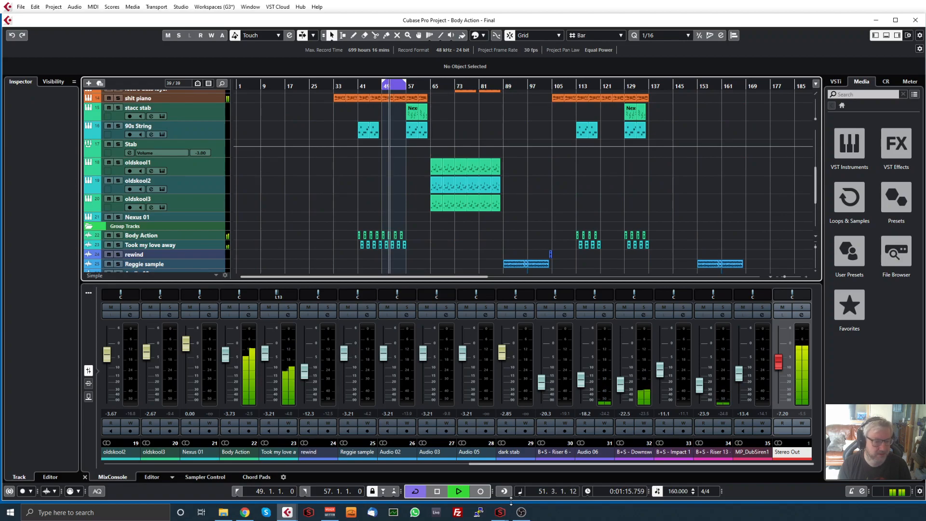
left_click(801, 314)
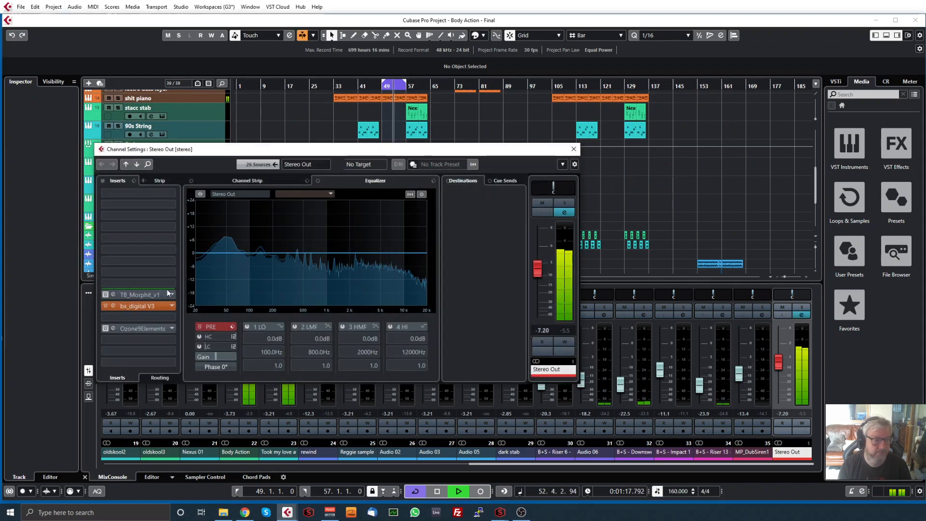
left_click(145, 306)
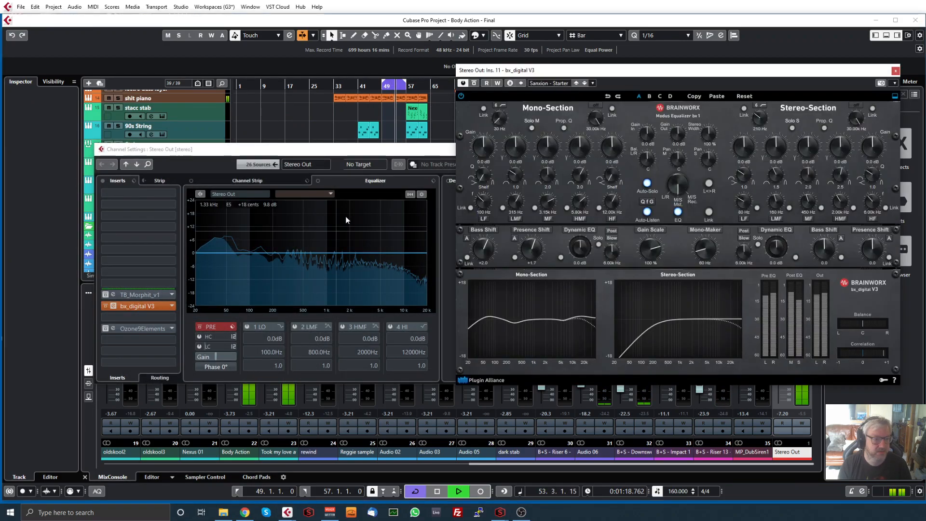
Reset Bass Shift and Presence Shift in the mono section to 0.0, then reload the Sanxion - Starter preset
double_click(485, 249)
double_click(533, 252)
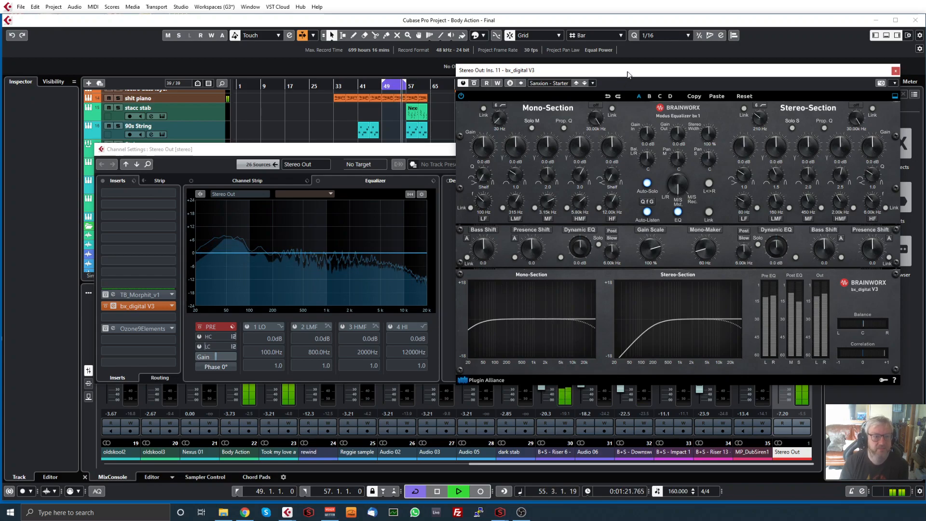
left_click_drag(627, 73, 596, 71)
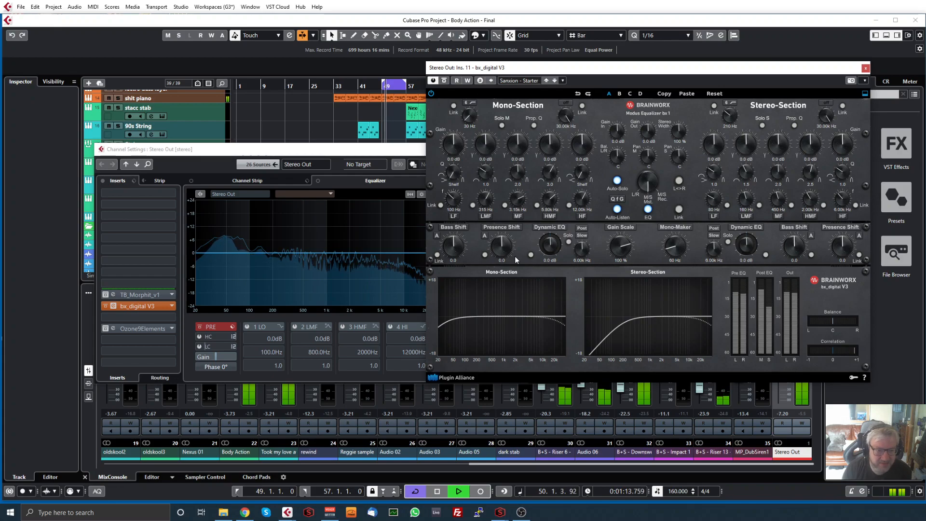
left_click(518, 81)
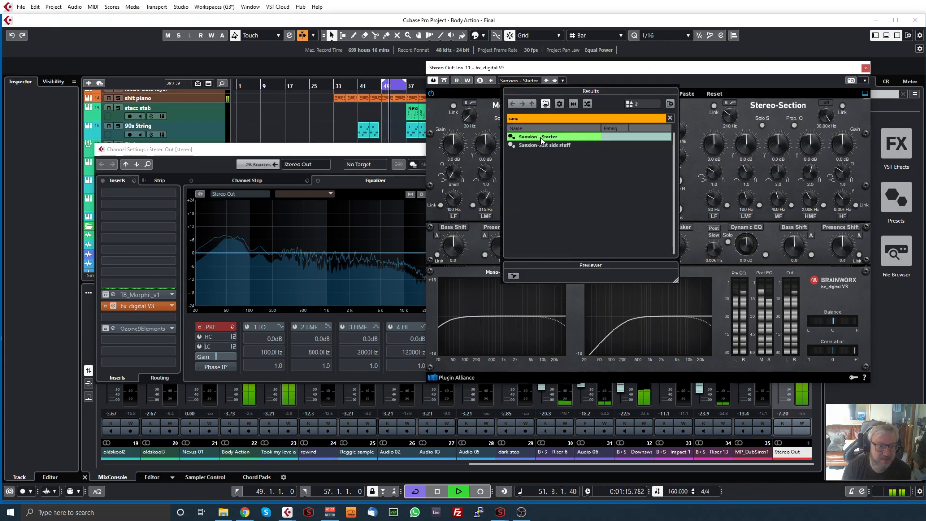
double_click(540, 137)
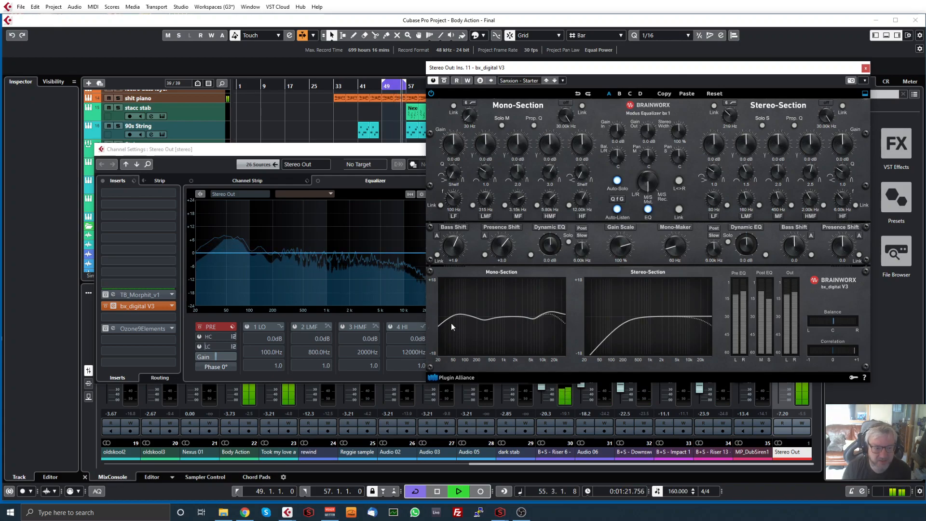
Audition the soloed stereo section while lowering its low-cut filter to 20 Hz, then raise the cutoff to 530 Hz
key("space")
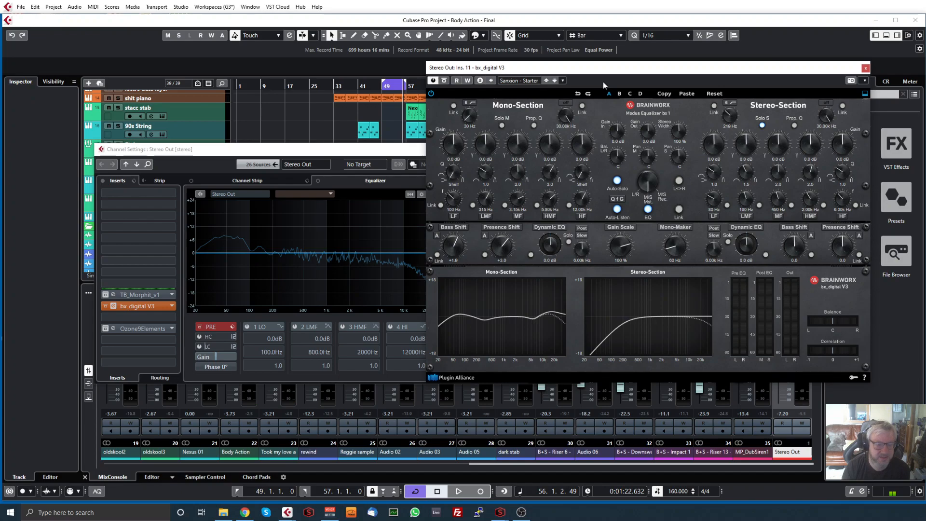
key("space")
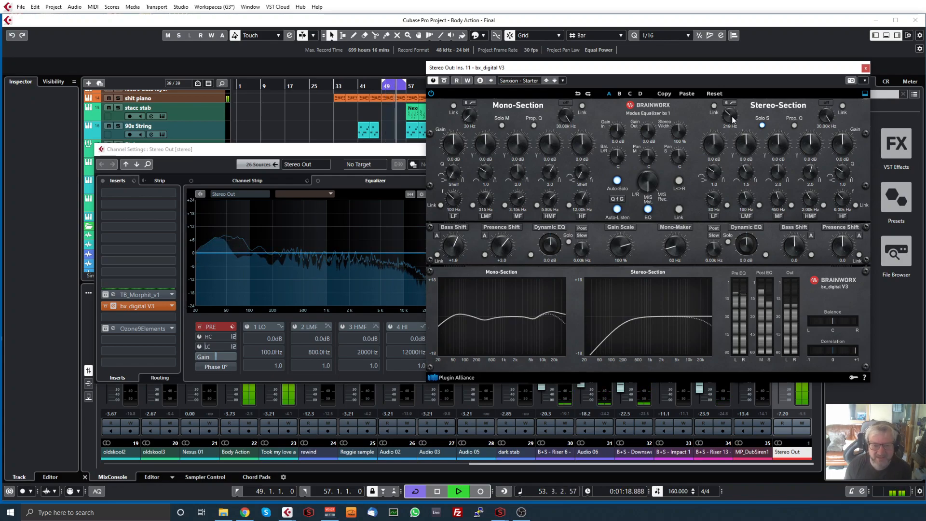
left_click_drag(721, 119, 732, 157)
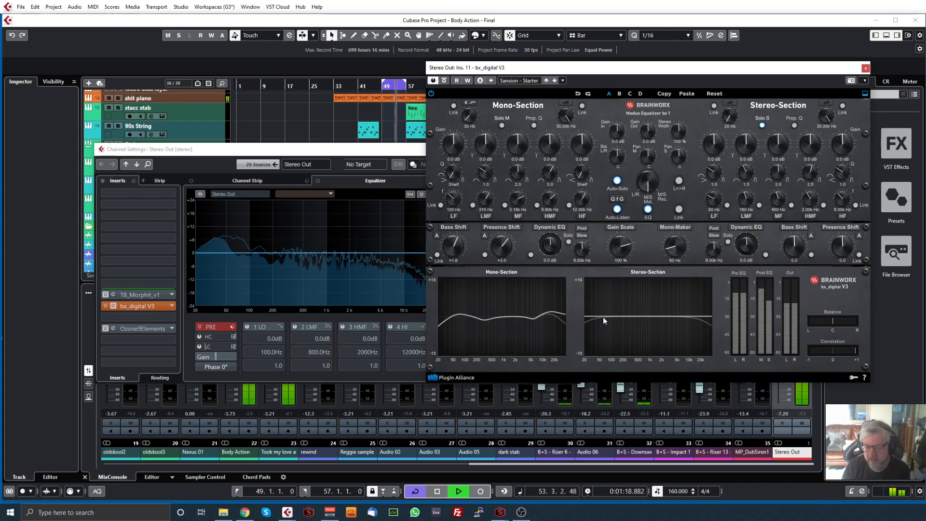
left_click_drag(729, 120, 736, 101)
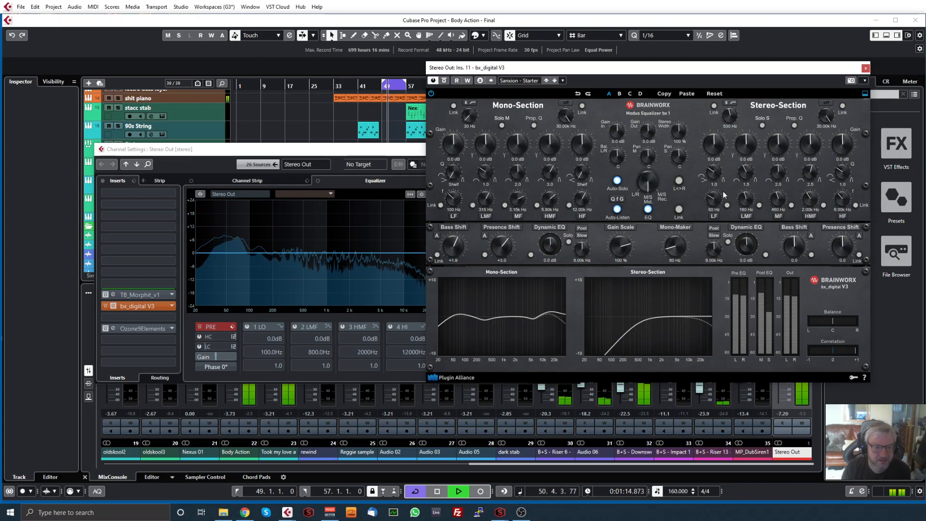
Compare playback with the bx_digital V3 EQ switched off and on, then close the plug-in and the Stereo Out channel settings
left_click(648, 211)
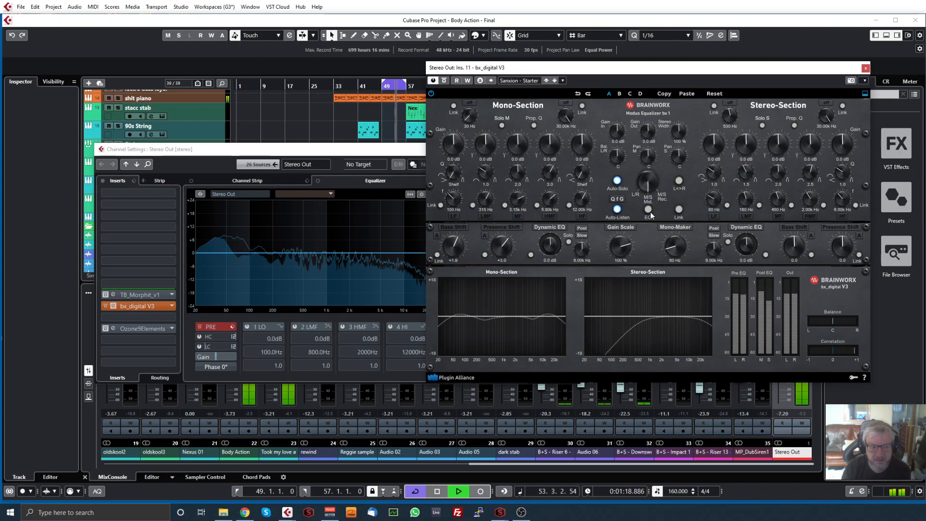
left_click(648, 210)
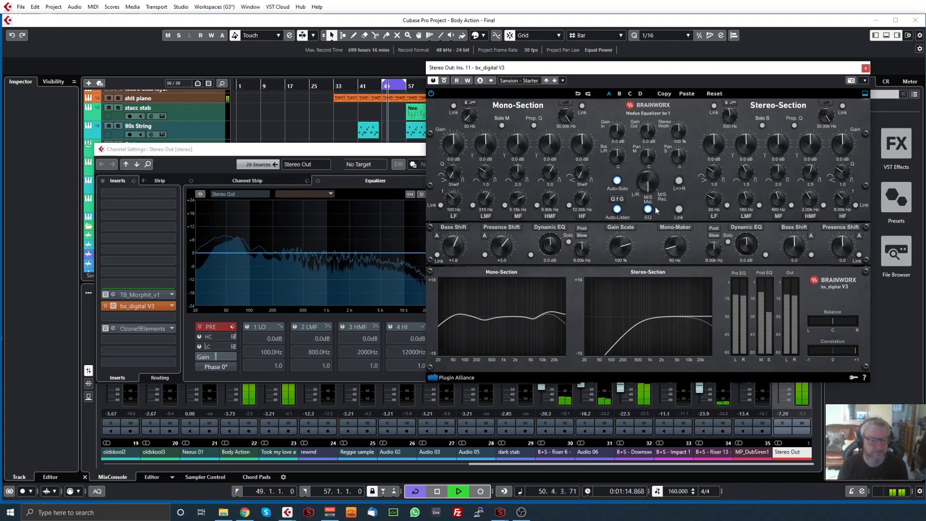
key("space")
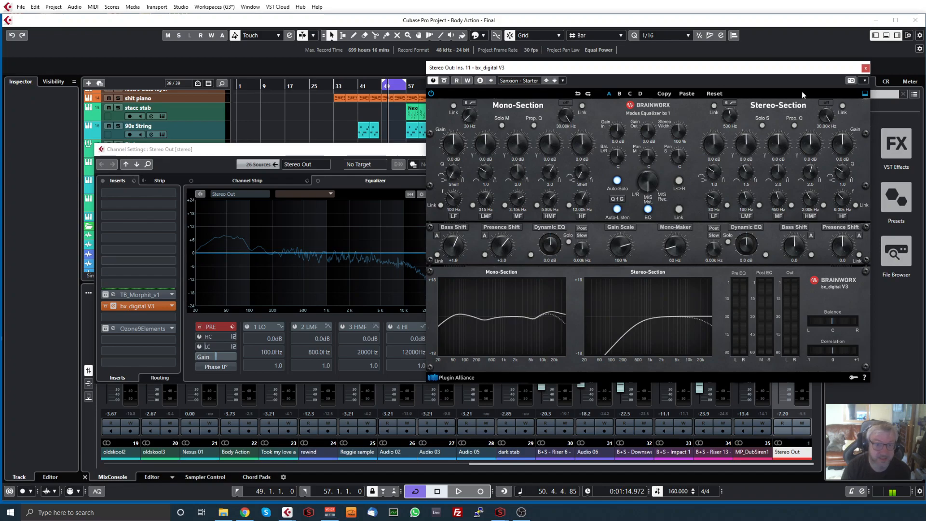
left_click(864, 69)
left_click(574, 149)
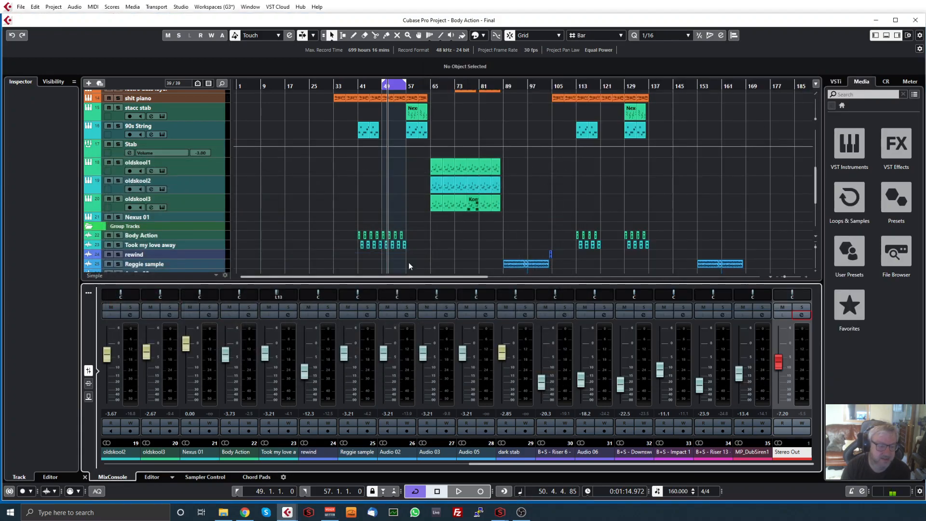
Return to the drum tracks, place the playhead at bar 49 and zoom the timeline in on the loop range
scroll(330, 228, "down", 4)
scroll(384, 269, "up", 9)
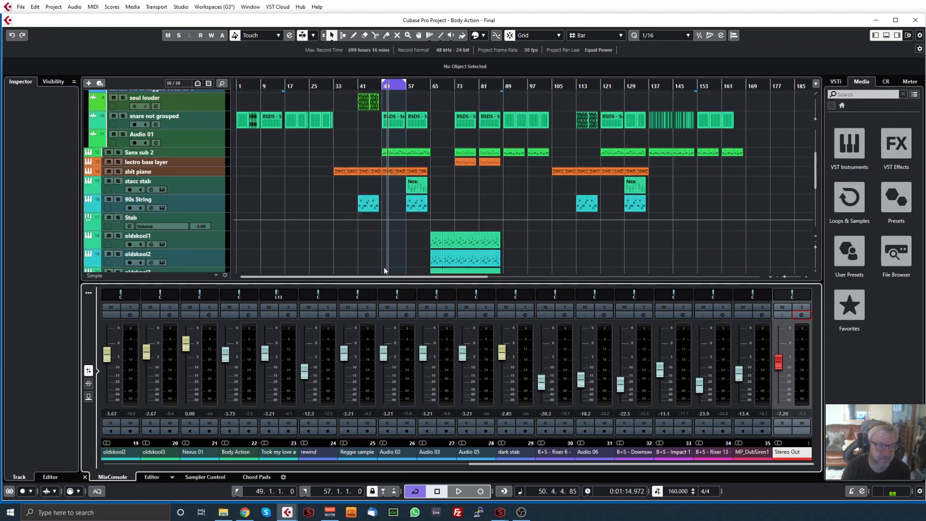
left_click_drag(382, 86, 381, 97)
Open Ozone 9 Elements on the Stereo Out channel, examine its Equalizer and Maximizer modules, and close it
left_click(805, 316)
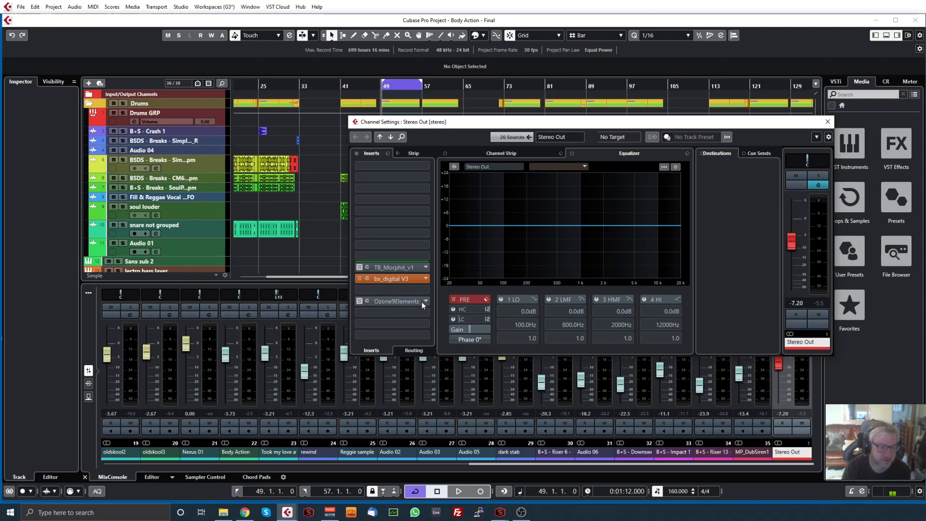
left_click(384, 302)
left_click(359, 300)
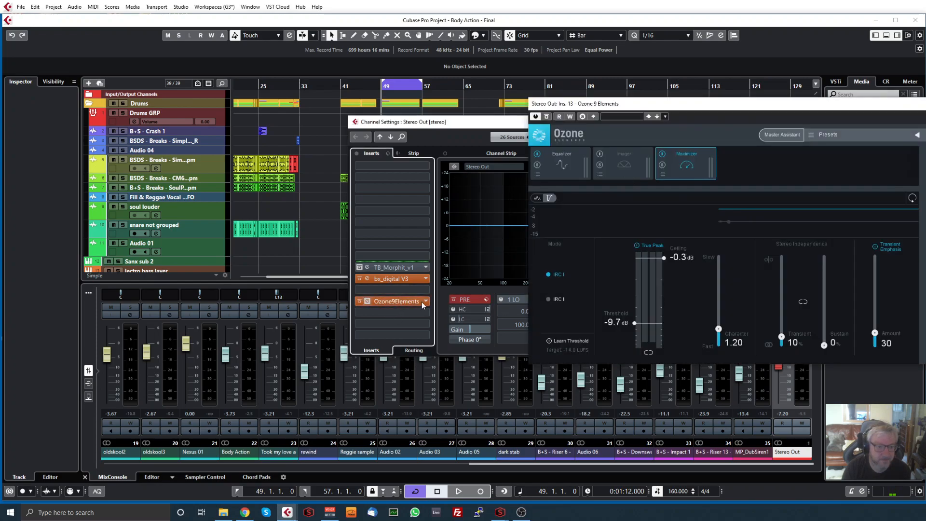
left_click(560, 163)
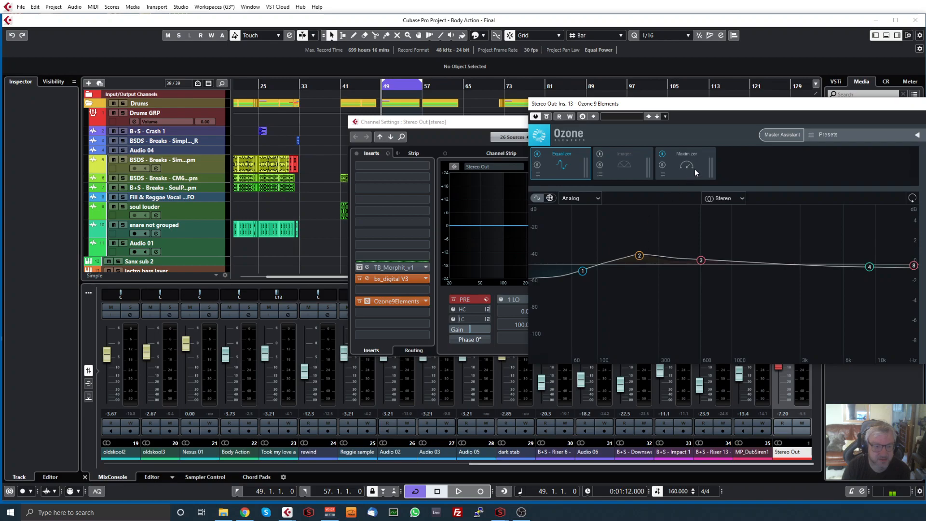
left_click(678, 153)
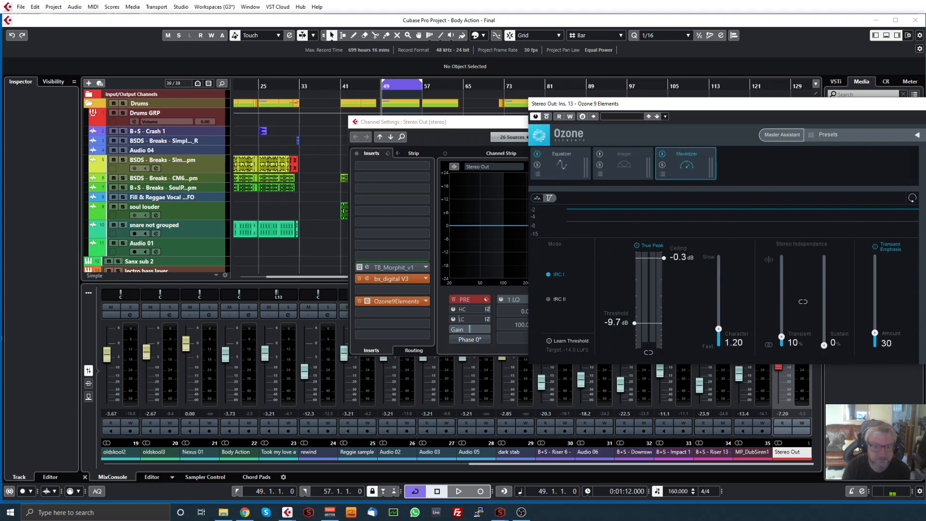
left_click(925, 104)
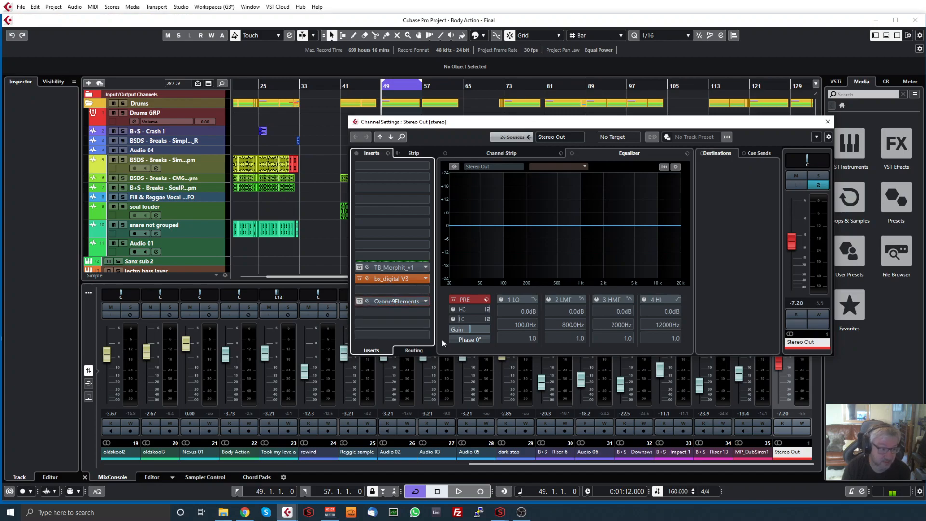
Review the mono and stereo EQ curves in bx_digital V3, then close the plug-in and the Stereo Out channel settings
left_click(407, 278)
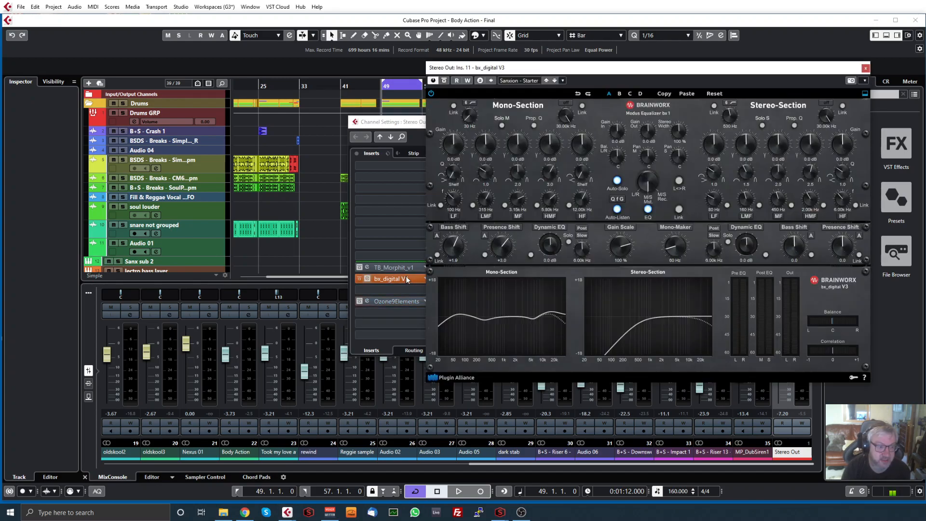
left_click_drag(692, 71, 690, 52)
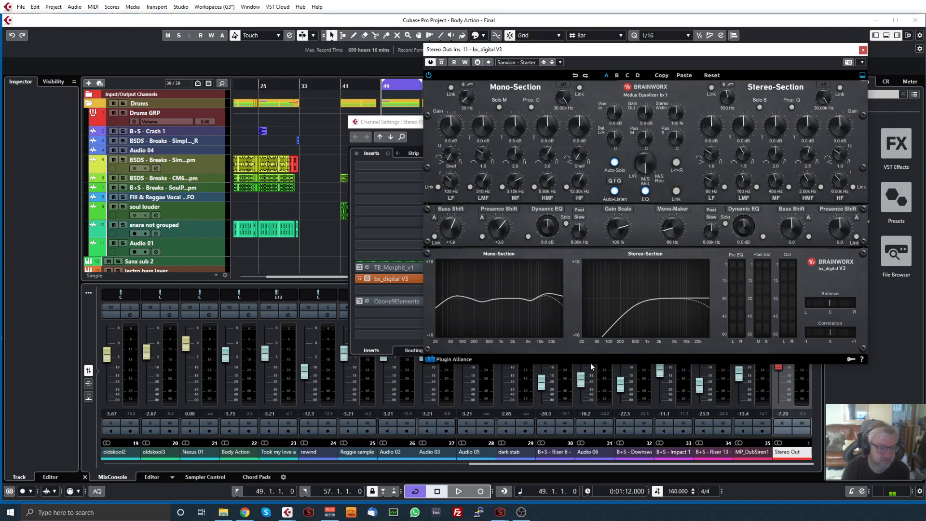
left_click(862, 49)
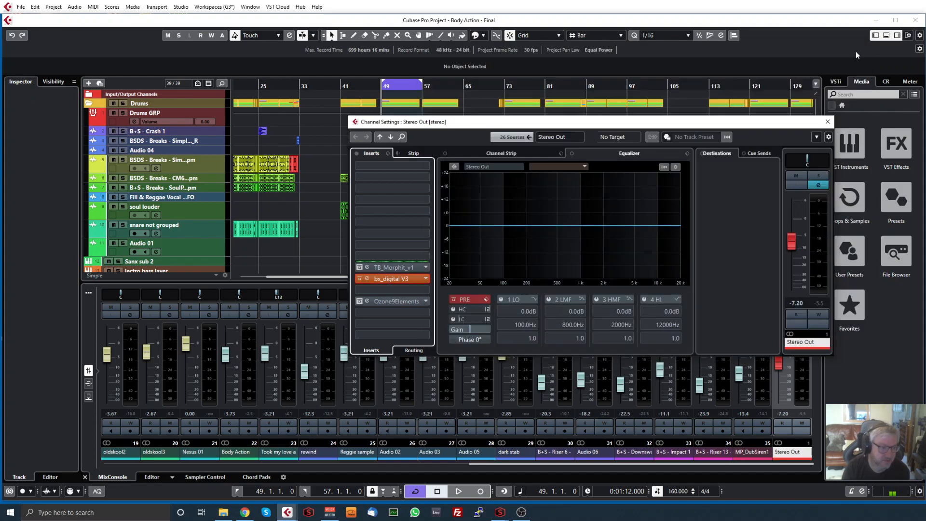
left_click(825, 122)
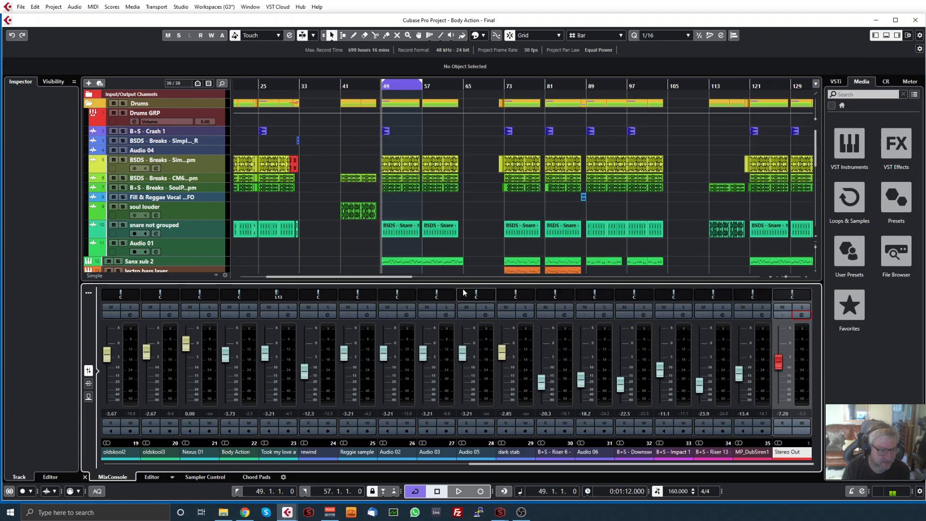
Enlarge the MixConsole so its channel faders take up most of the project window
left_click_drag(459, 283, 447, 172)
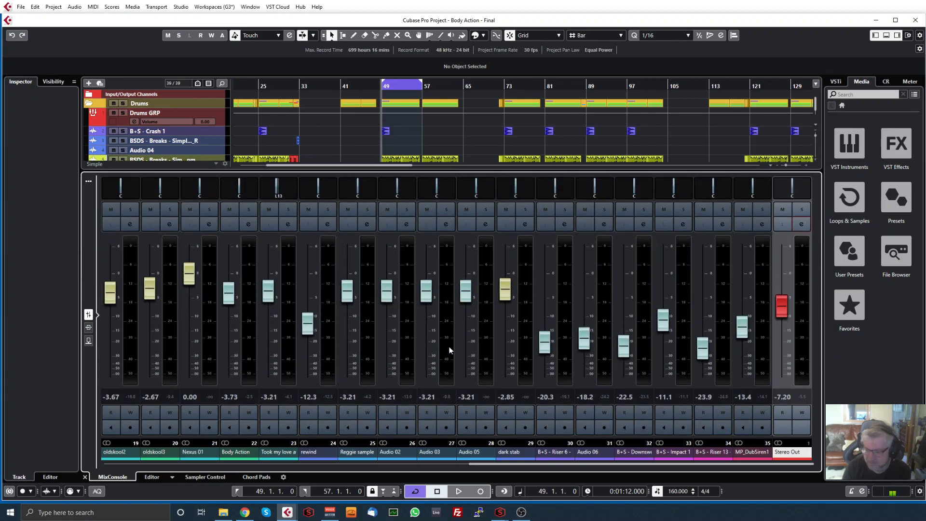